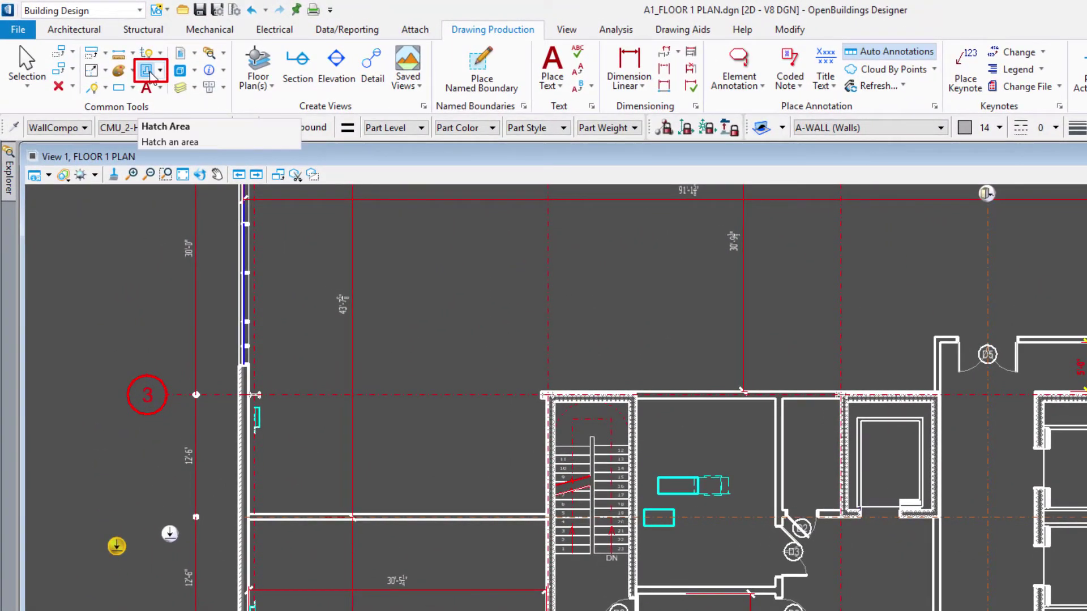
- Start the Crosshatch Area tool from the Hatch Area dropdown in Common Tools
click(161, 72)
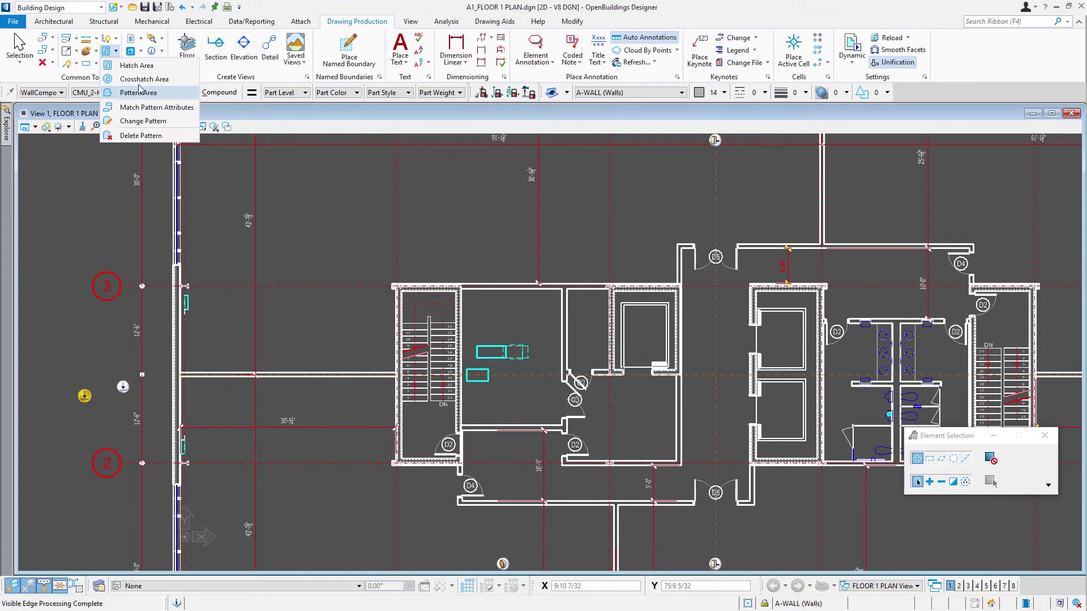
click(141, 79)
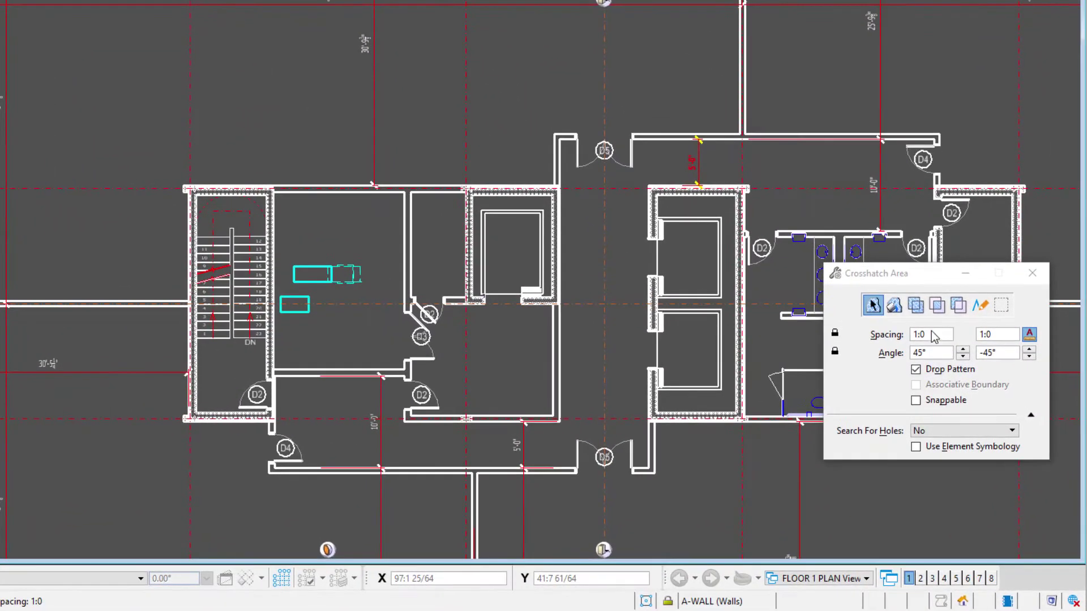
- Set crosshatch spacing to 2:0, turn off Drop Pattern, and enable Associative Boundary and Snappable
click(907, 336)
text(2)
key(Tab)
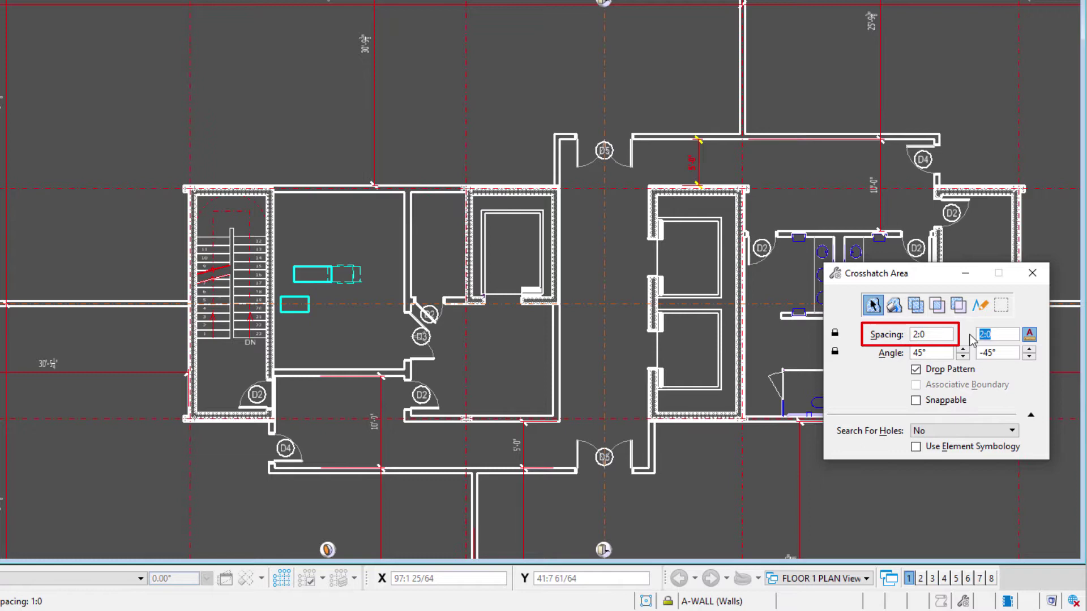
click(916, 370)
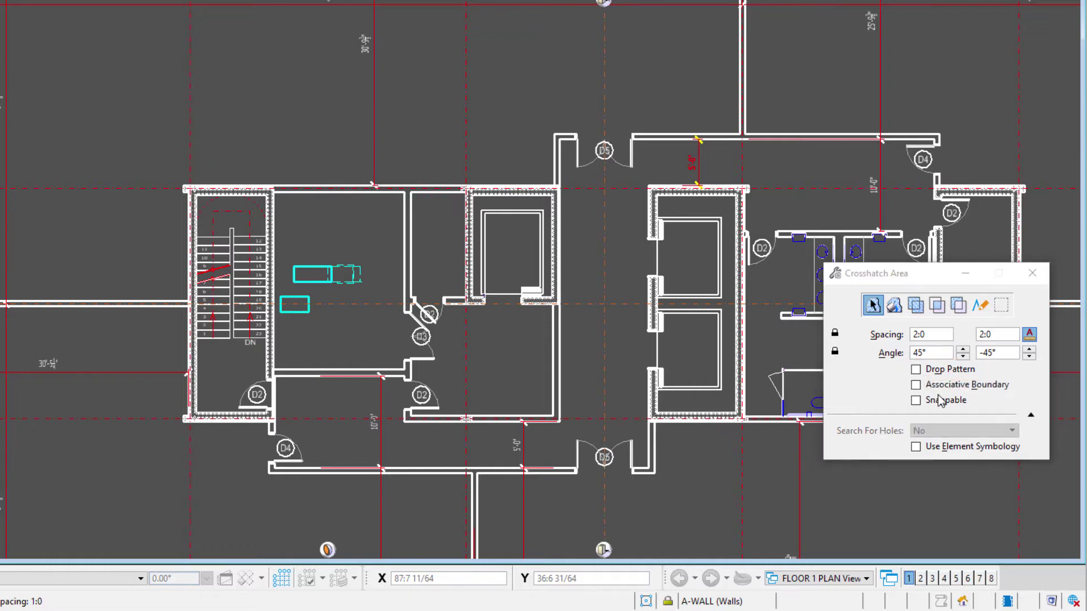
click(915, 385)
click(916, 401)
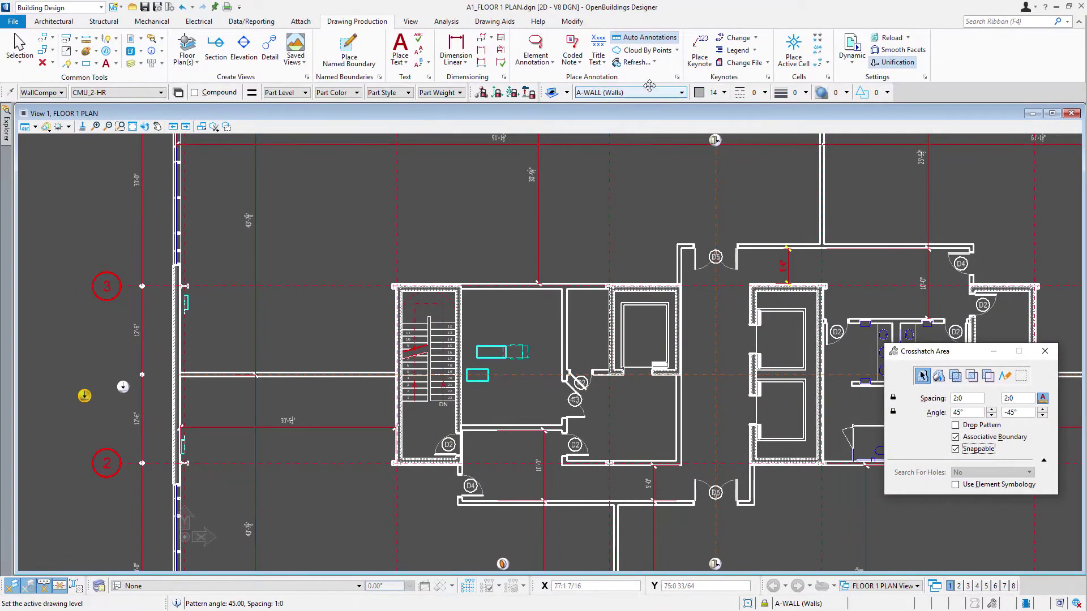
- Make A-FLOR (Floor) active with colour, line style and weight 0, using the Points method
click(681, 93)
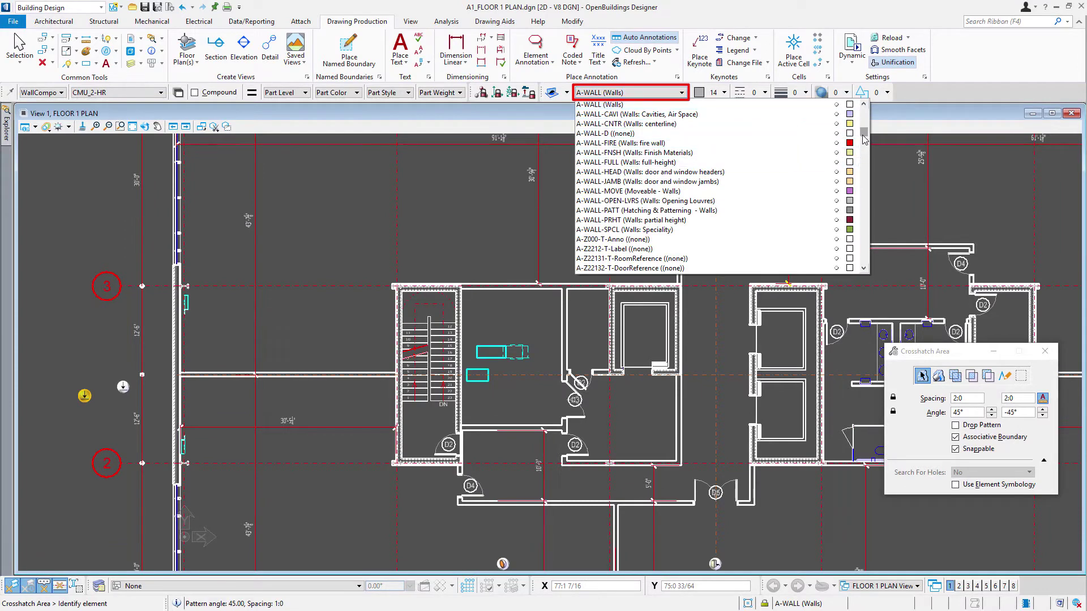
drag(864, 140, 863, 125)
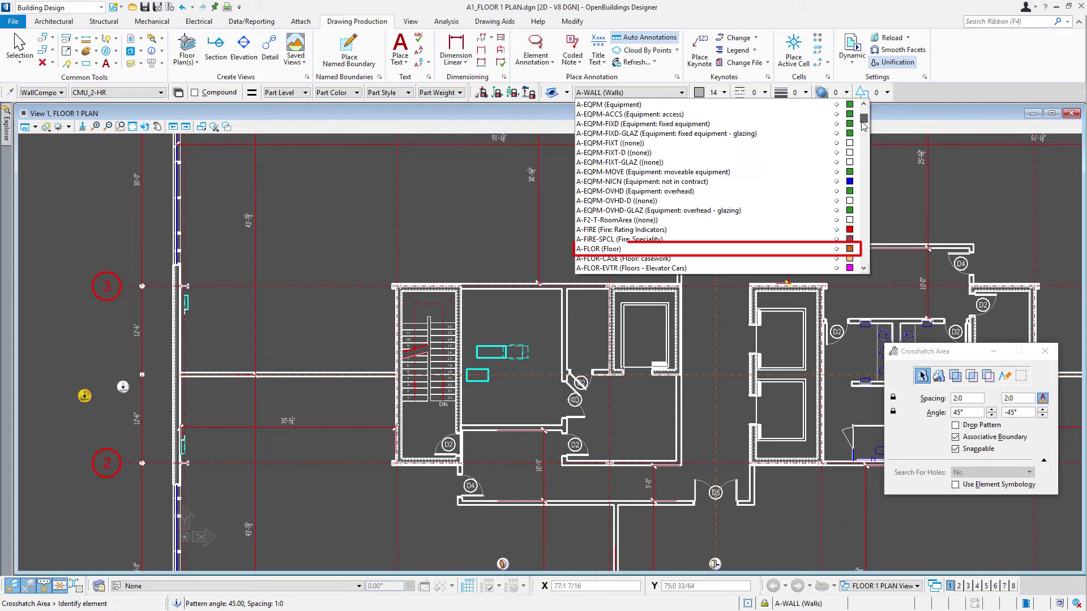
click(707, 249)
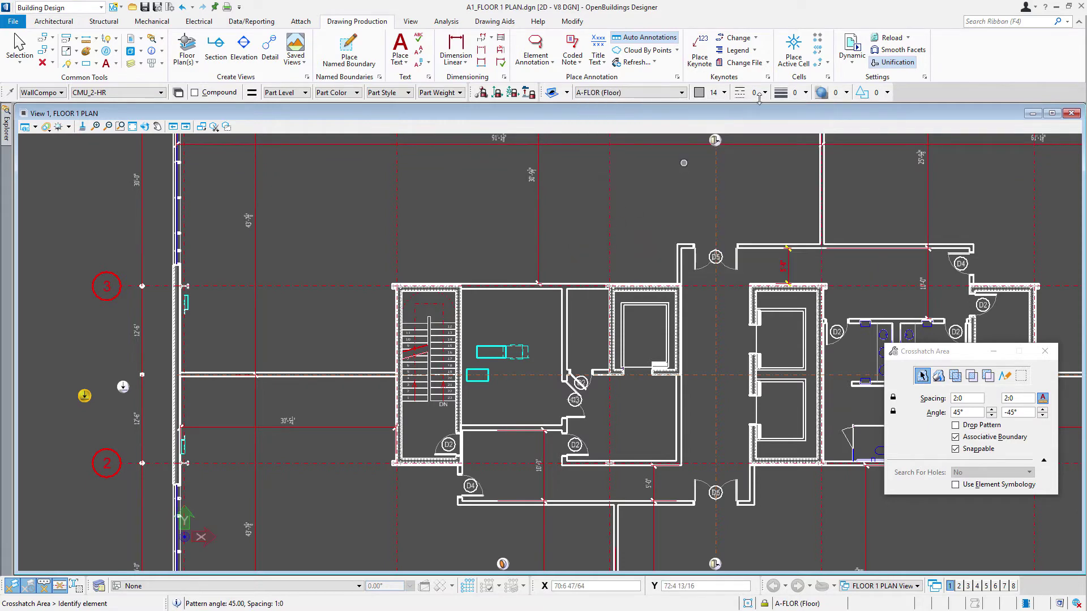
click(724, 92)
click(706, 146)
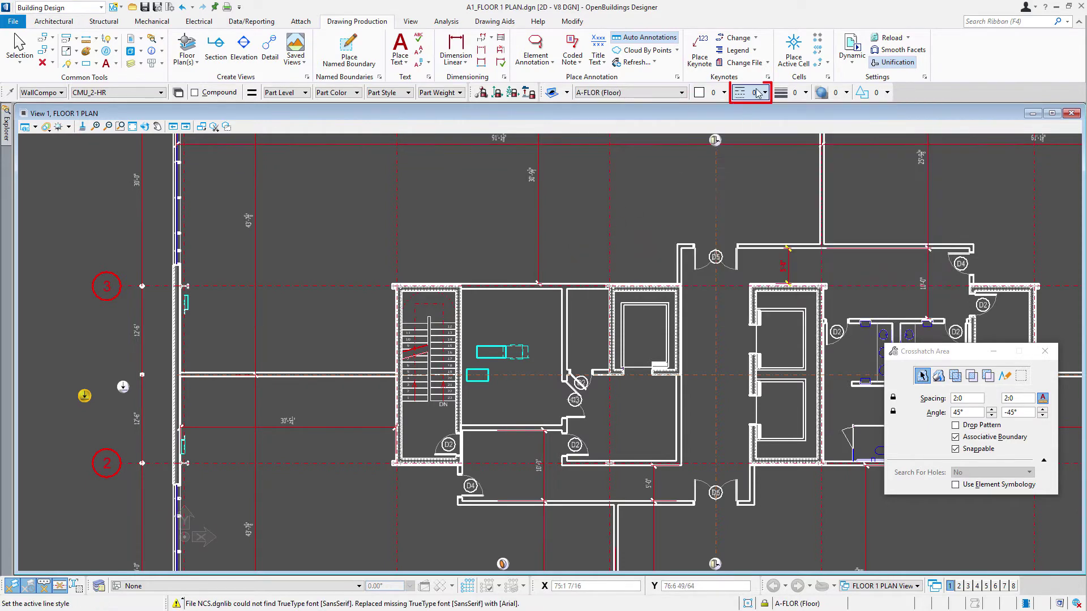
click(757, 92)
click(758, 127)
click(792, 93)
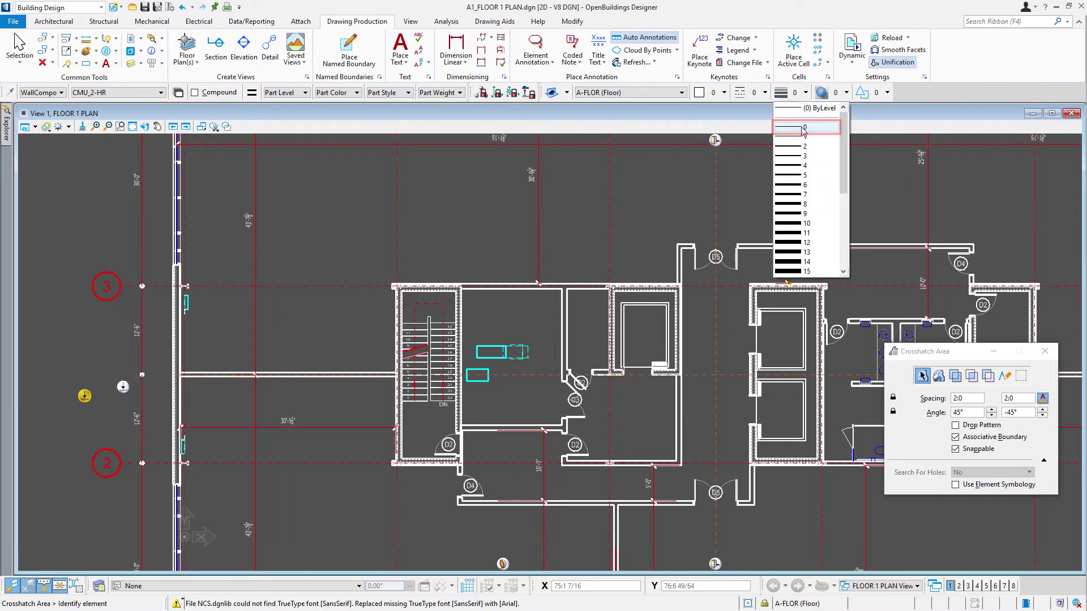
click(804, 128)
click(1005, 375)
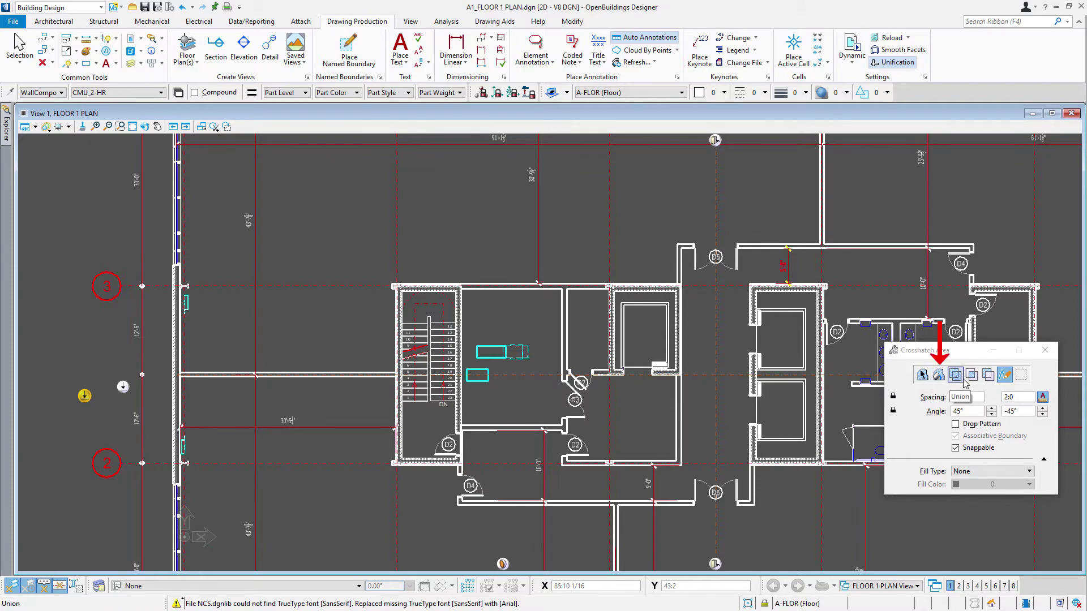
- Crosshatch the lobby by placing four points at its wall corners and completing the area
click(681, 285)
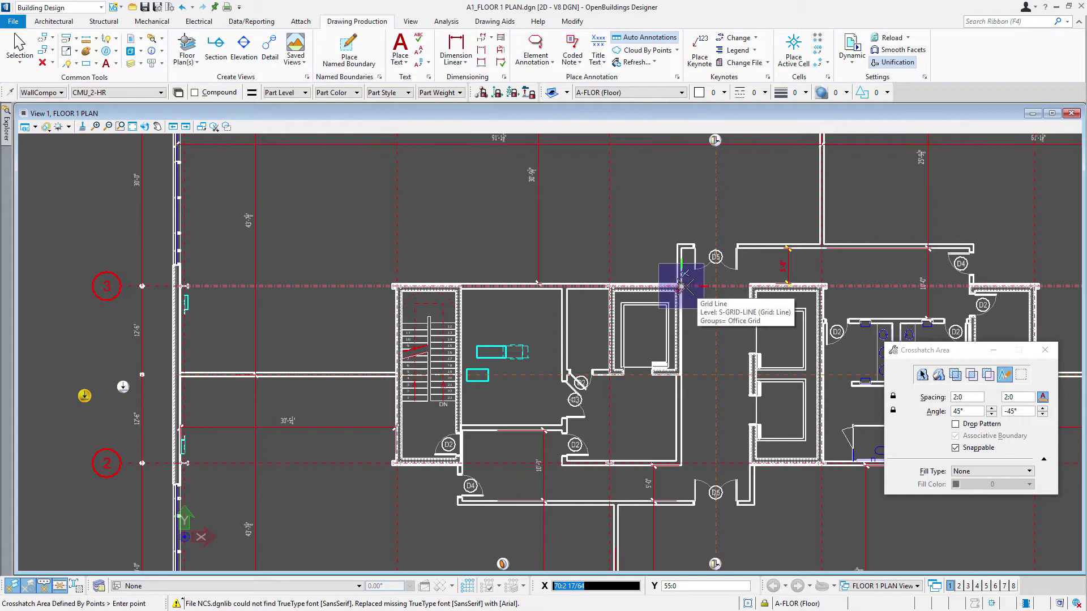
click(748, 285)
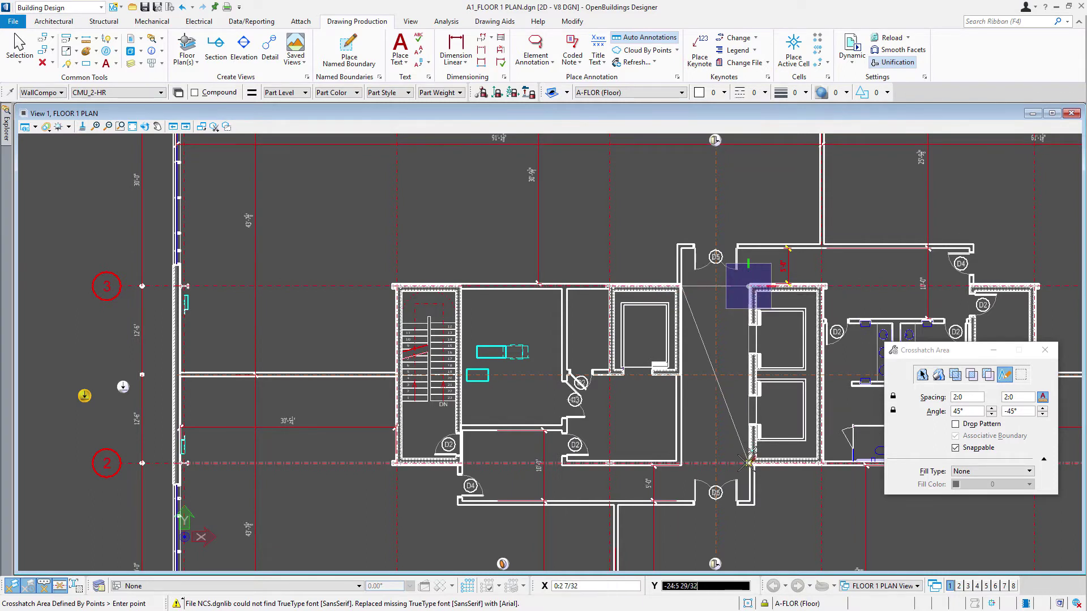
click(748, 463)
click(681, 463)
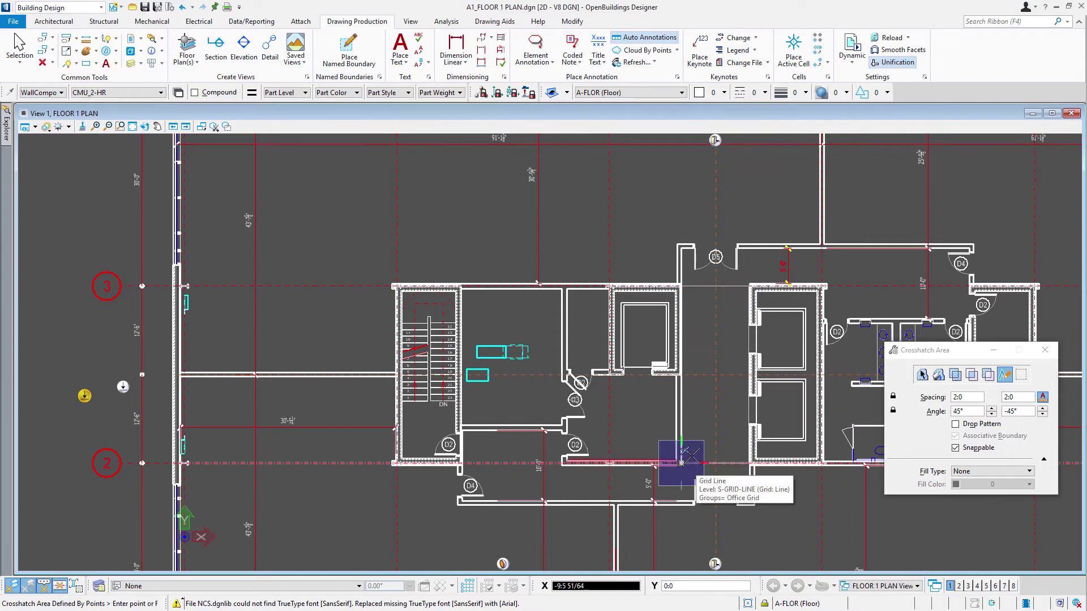
right_click(727, 431)
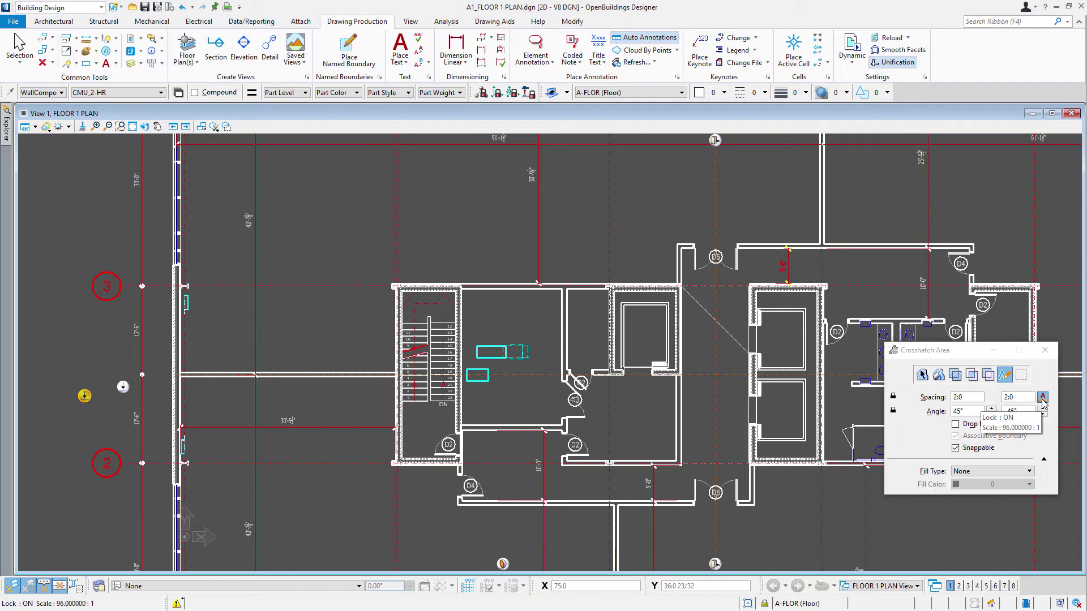
- Undo the first hatch and re-place the 2:0 crosshatch across the four lobby wall corners
key(ctrl+z)
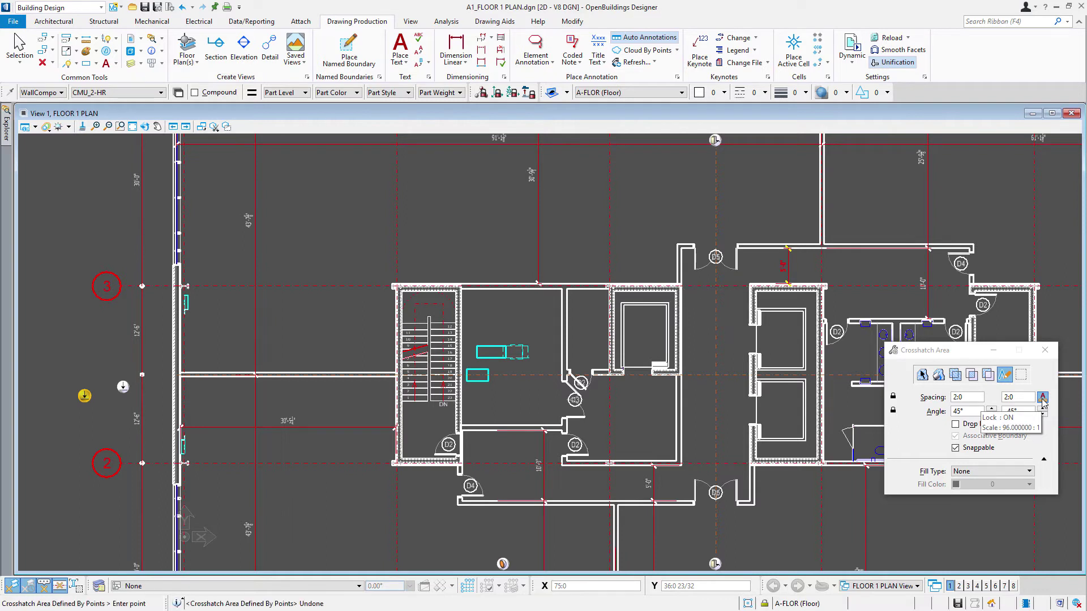
click(1043, 398)
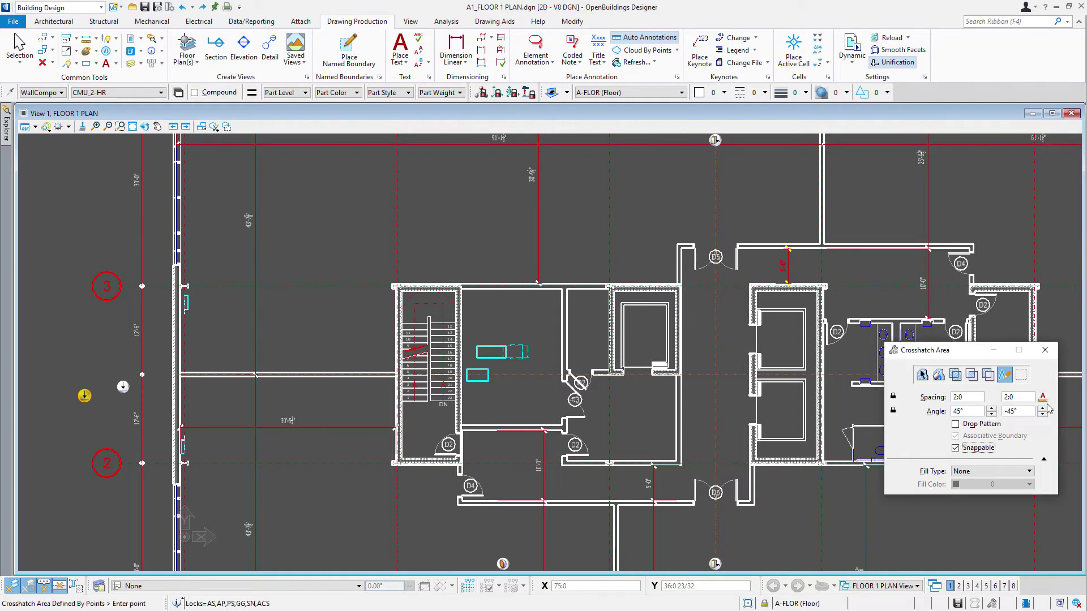
click(681, 283)
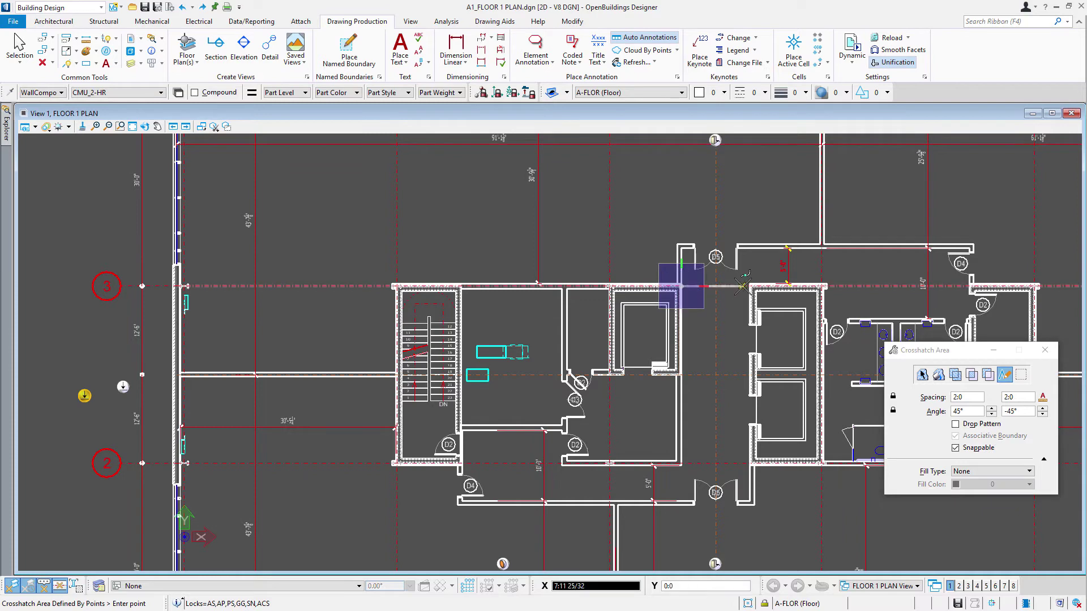
click(749, 286)
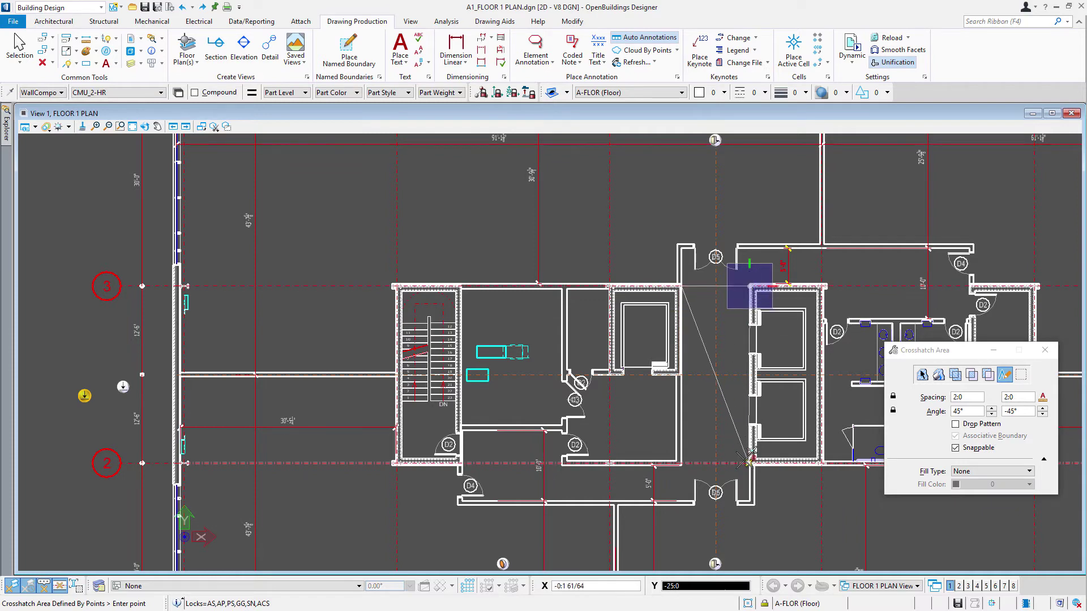
click(748, 462)
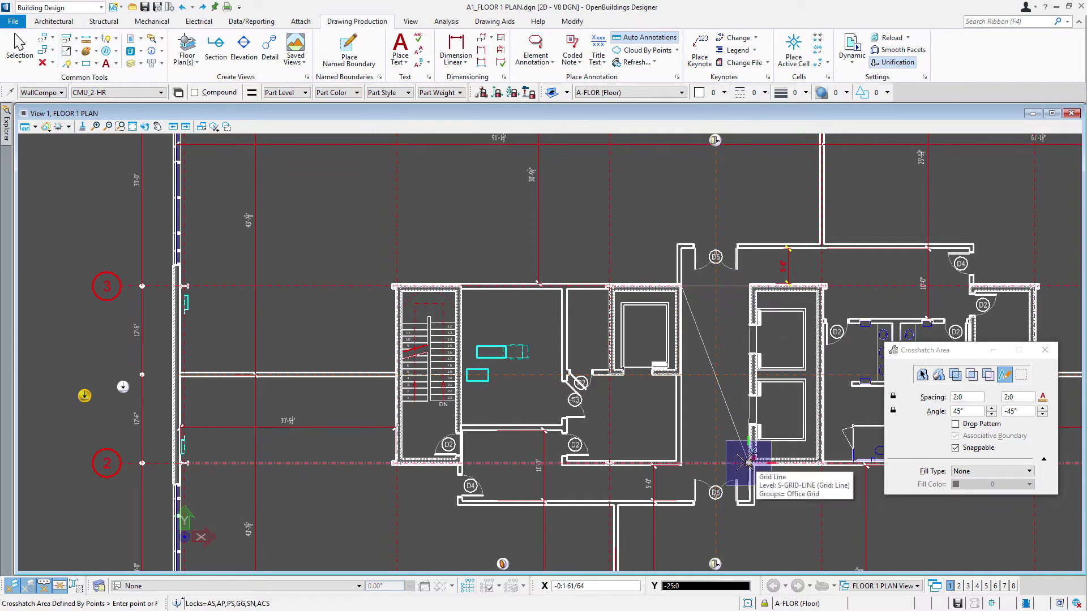
click(682, 463)
click(716, 407)
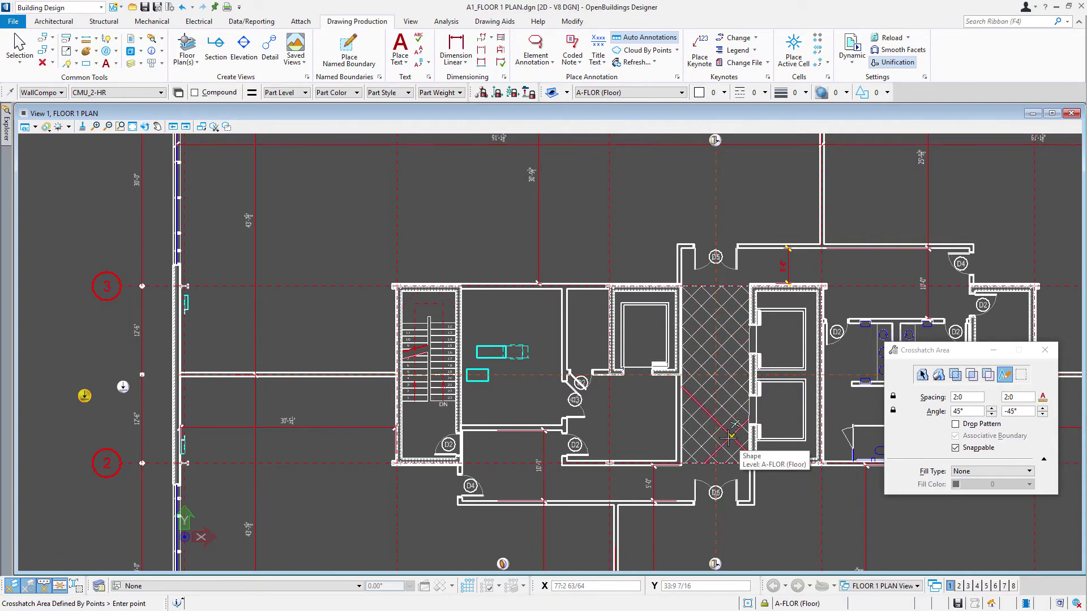
- Realign the lobby crosshatch with Change Pattern and Intersection Point to a new point in the lobby
click(116, 52)
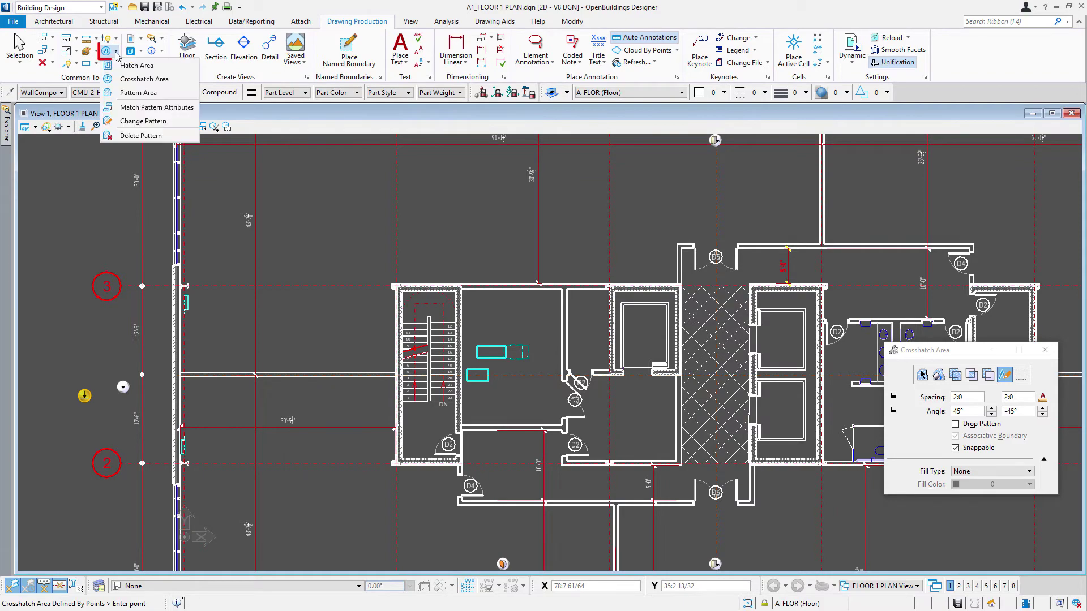
click(141, 121)
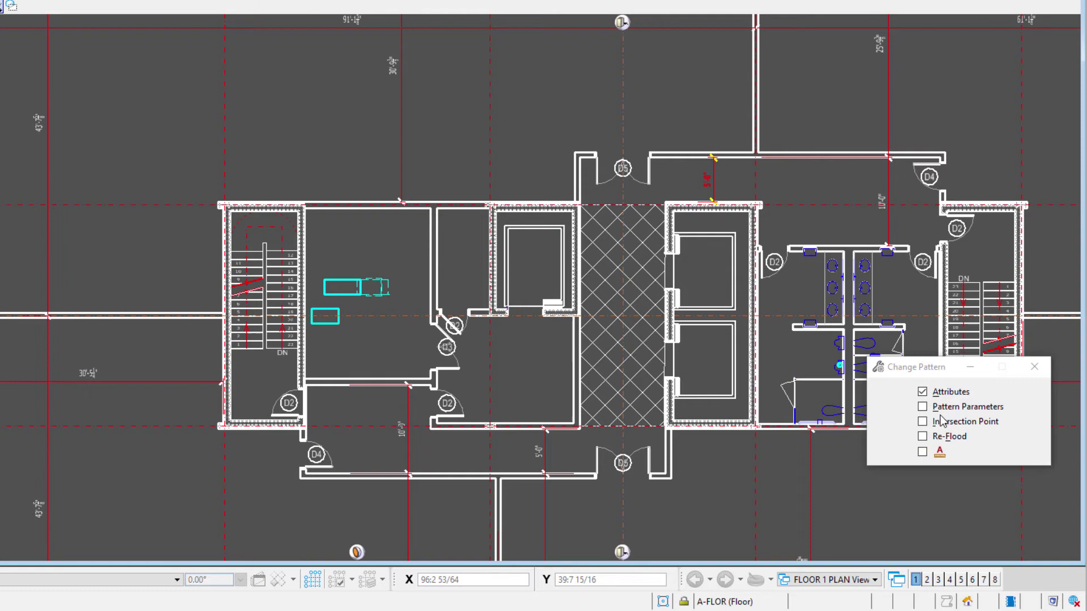
click(941, 422)
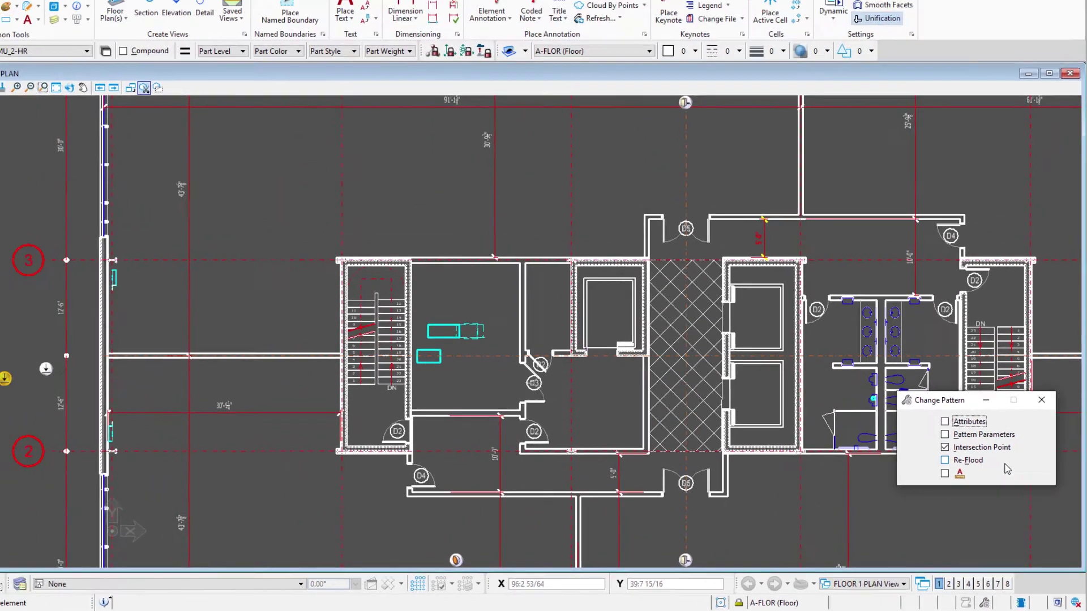
scroll(682, 366, up, 3)
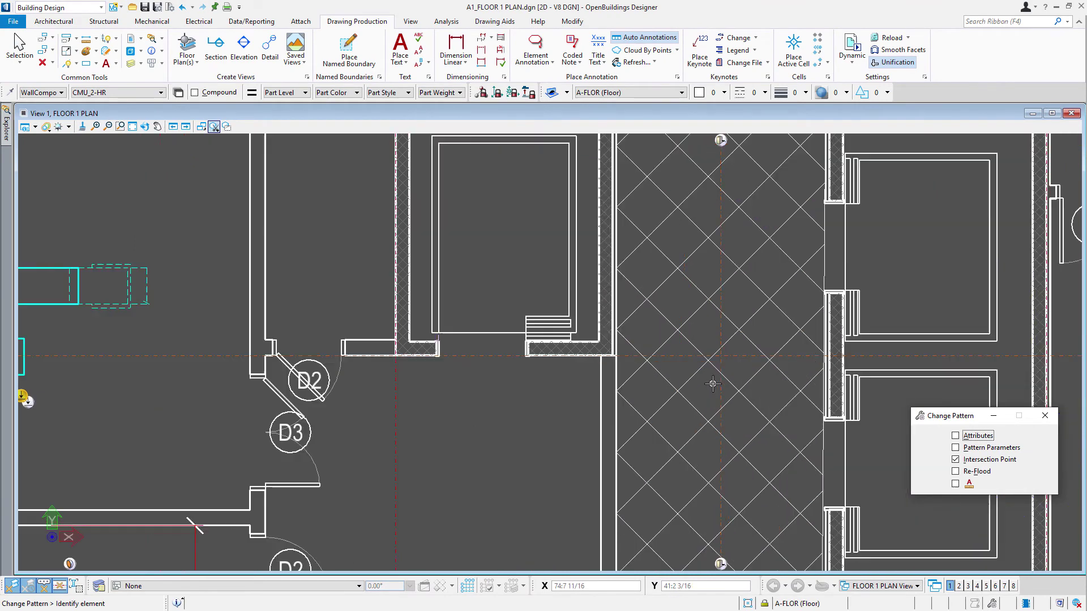
click(714, 379)
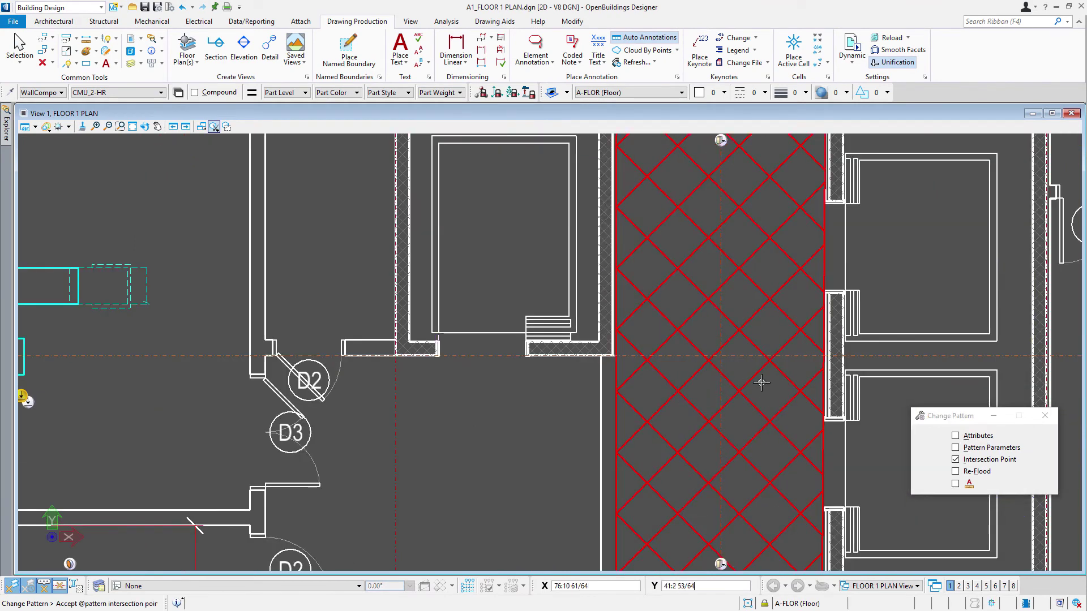
click(730, 363)
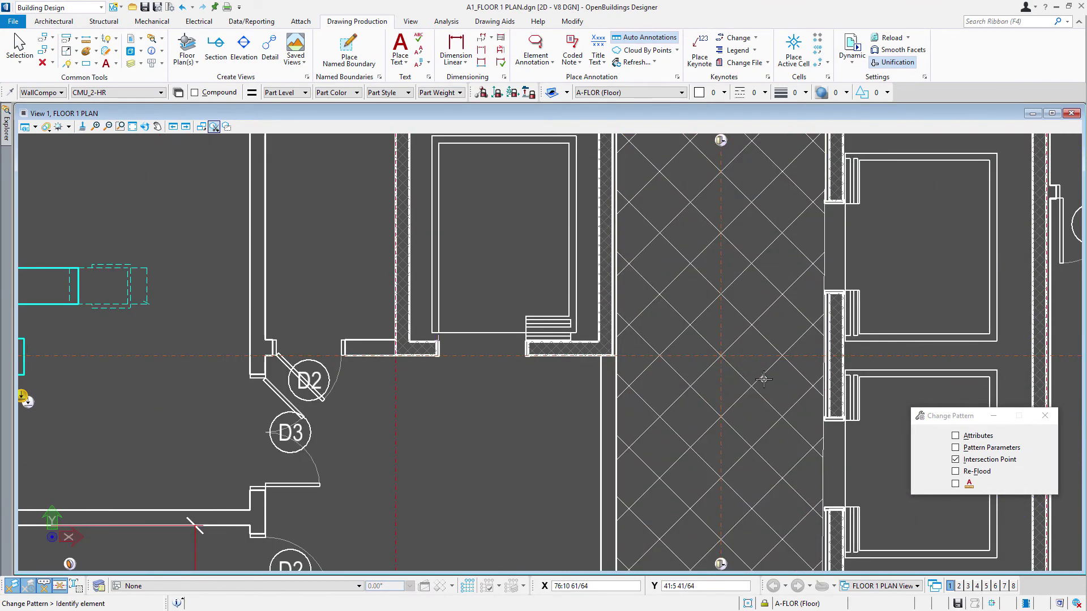
scroll(691, 370, down, 2)
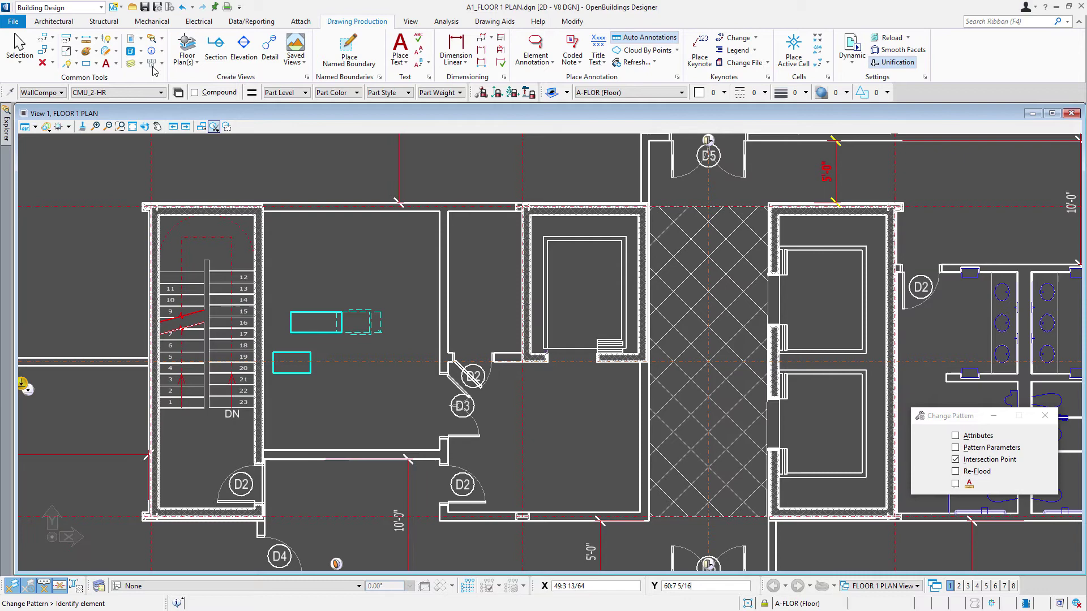
- Pull the hatched shape's top-right and top-left vertices inward from the walls, then deselect it
click(19, 47)
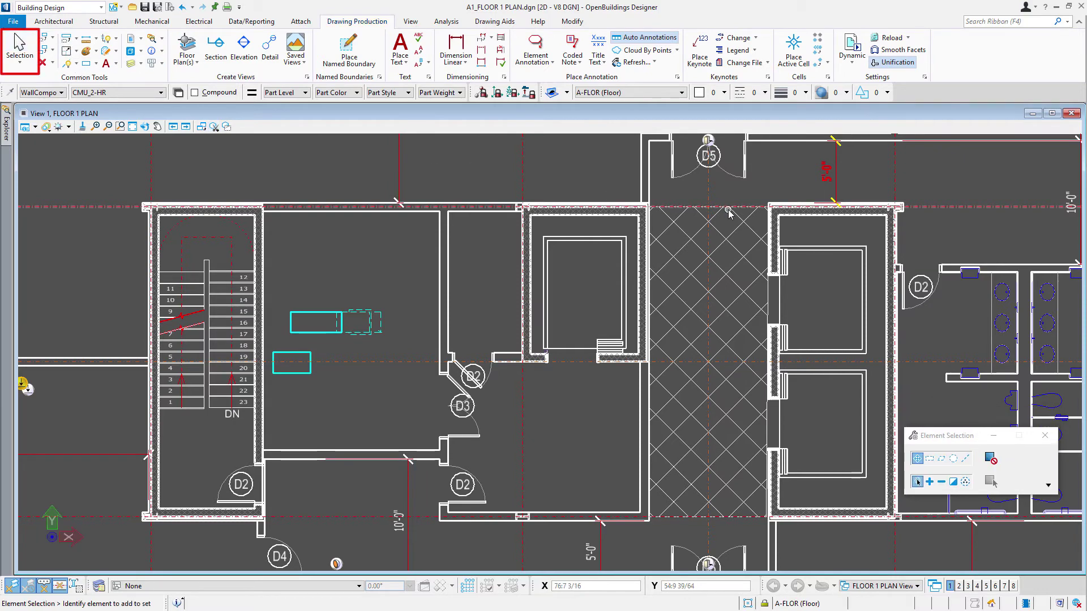
click(765, 215)
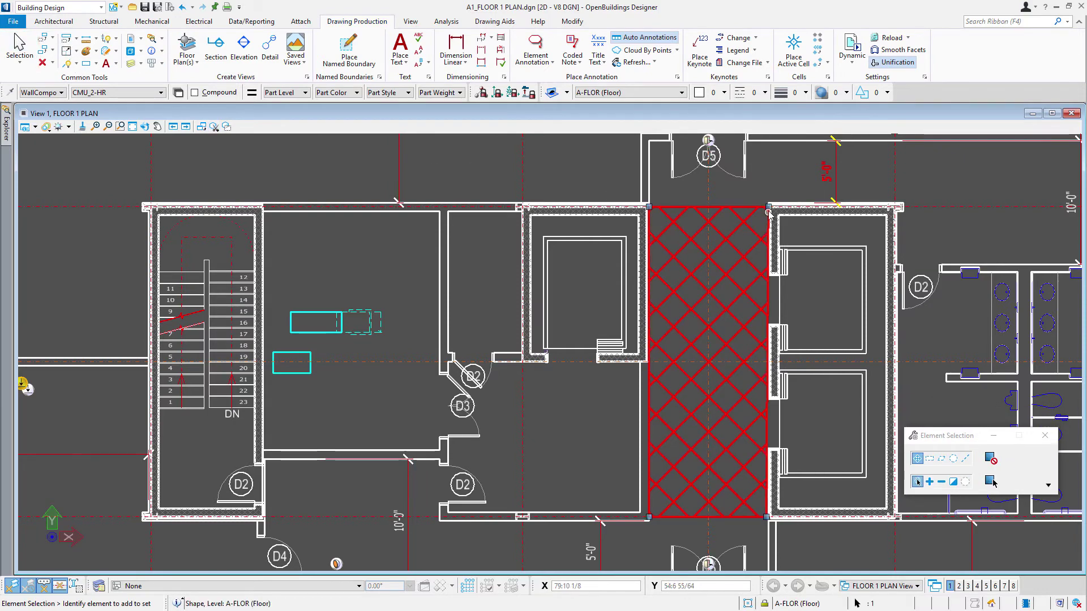
click(767, 208)
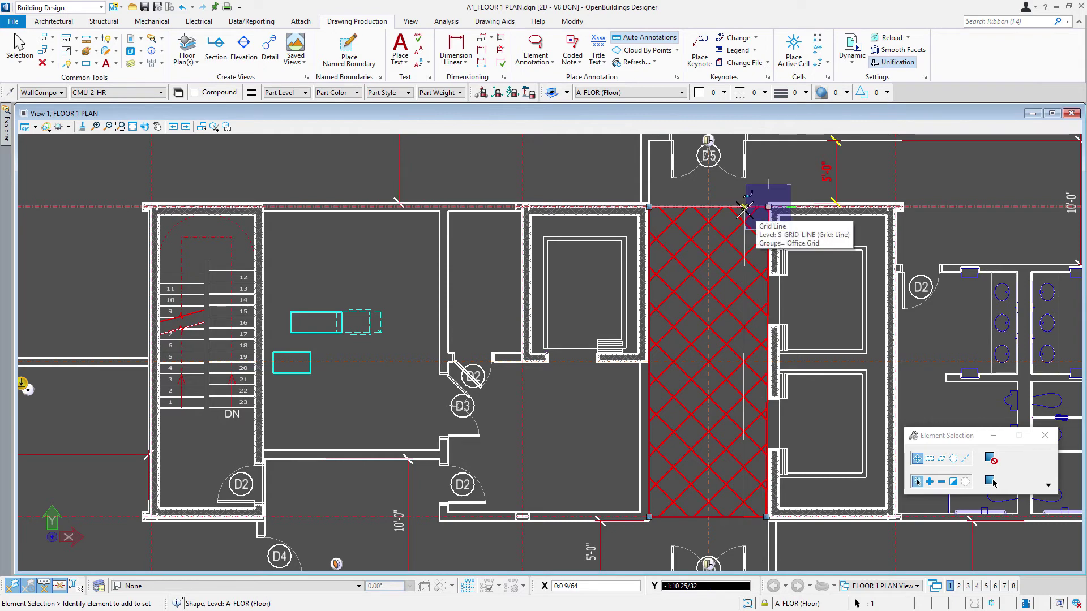
click(755, 207)
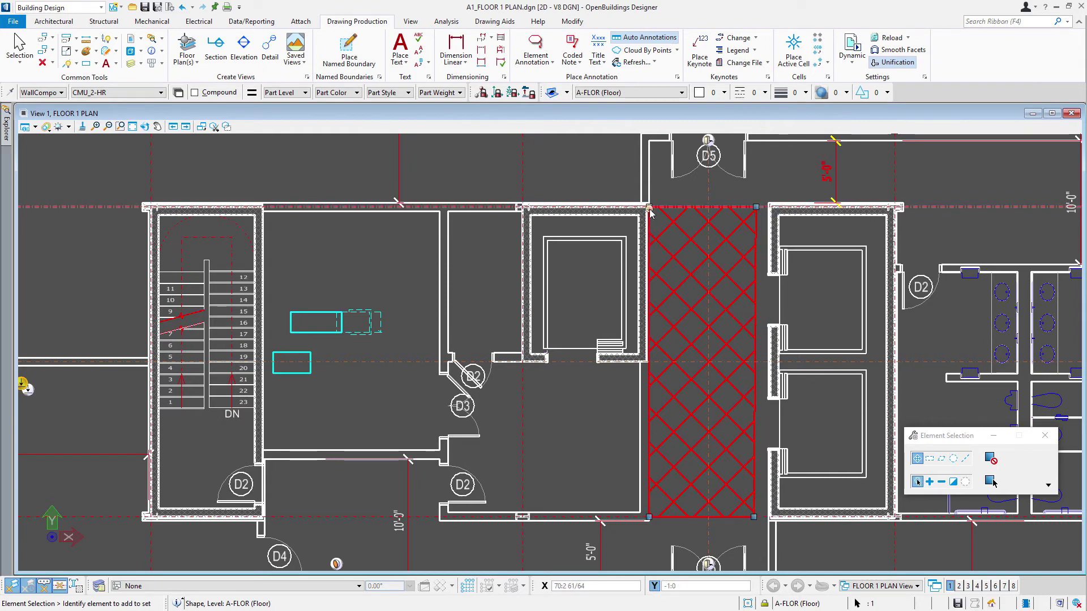
click(649, 207)
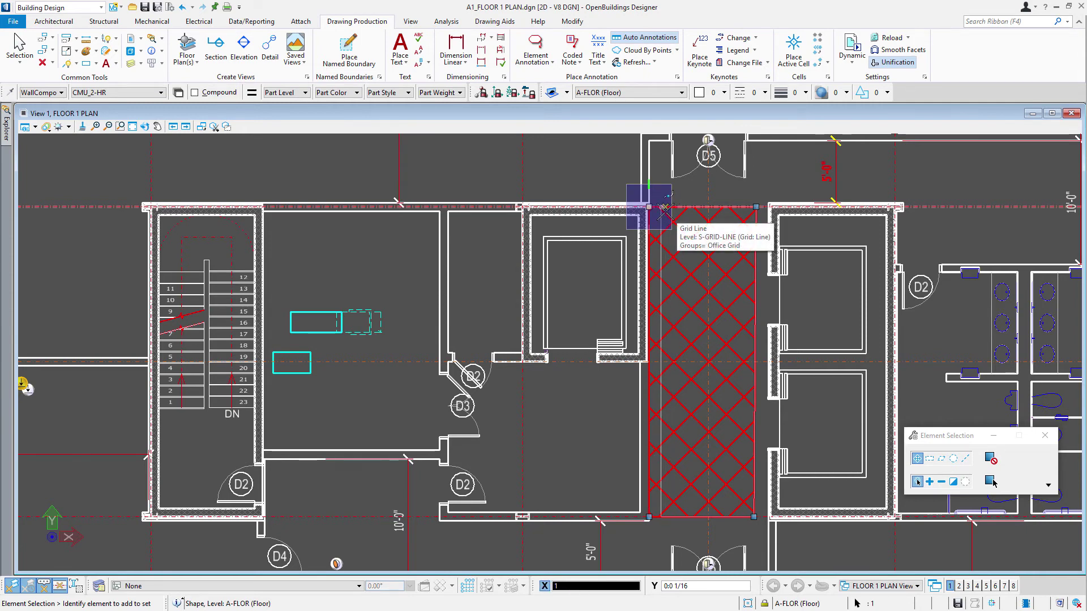
click(660, 208)
click(699, 196)
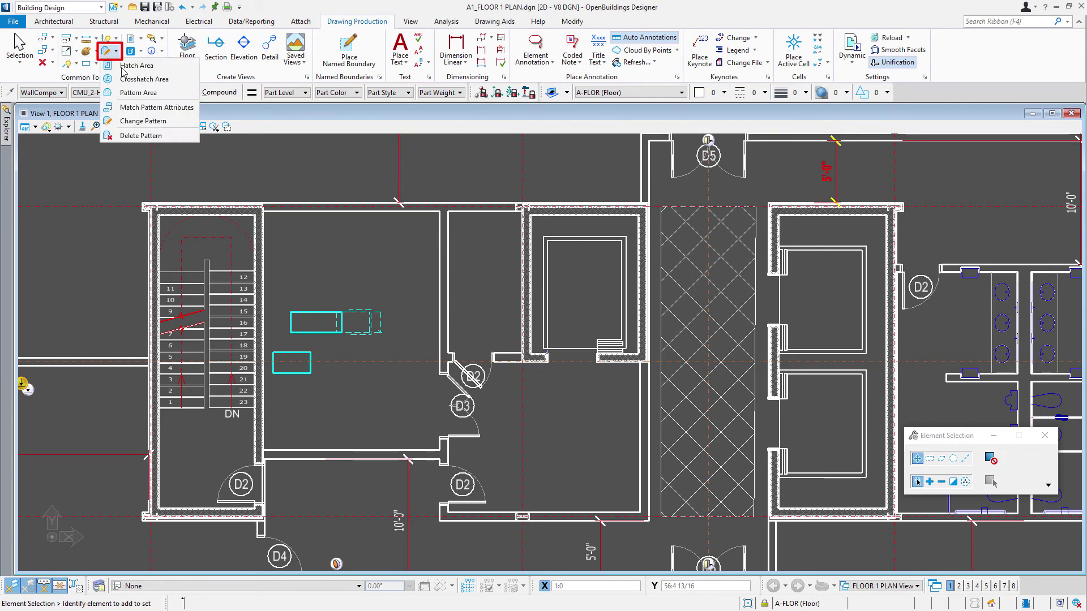
- Use Change Pattern to realign the inset lobby crosshatch to an intersection point at the lobby centre
click(141, 122)
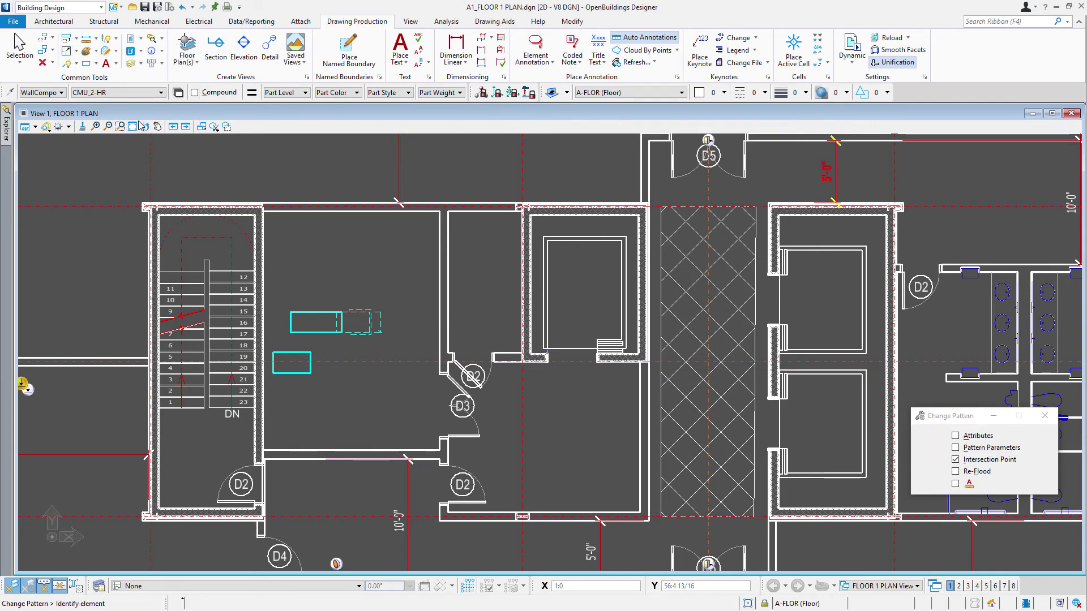
click(717, 386)
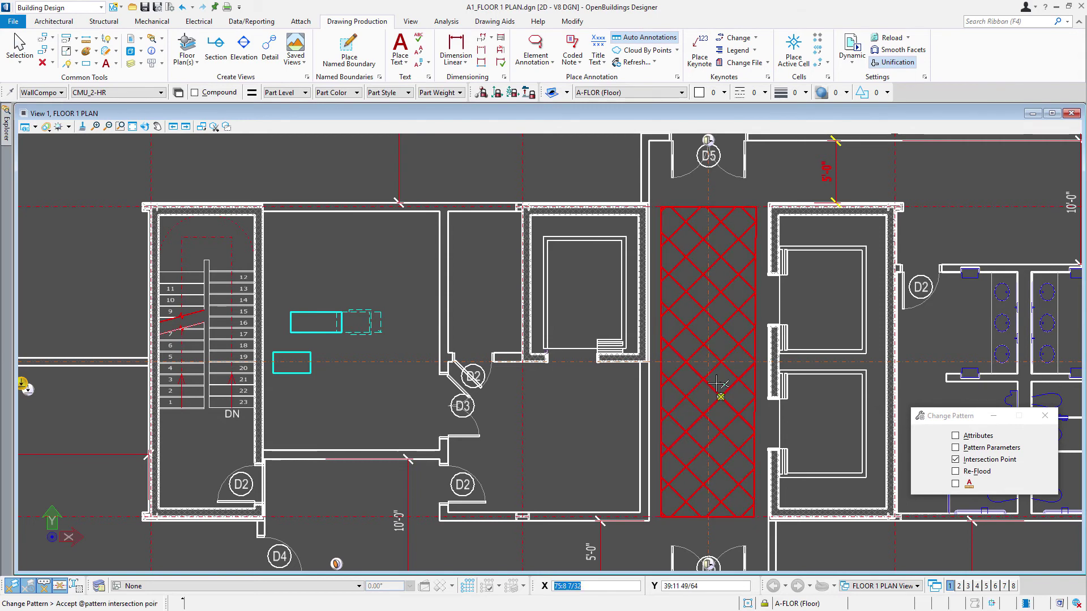
click(708, 361)
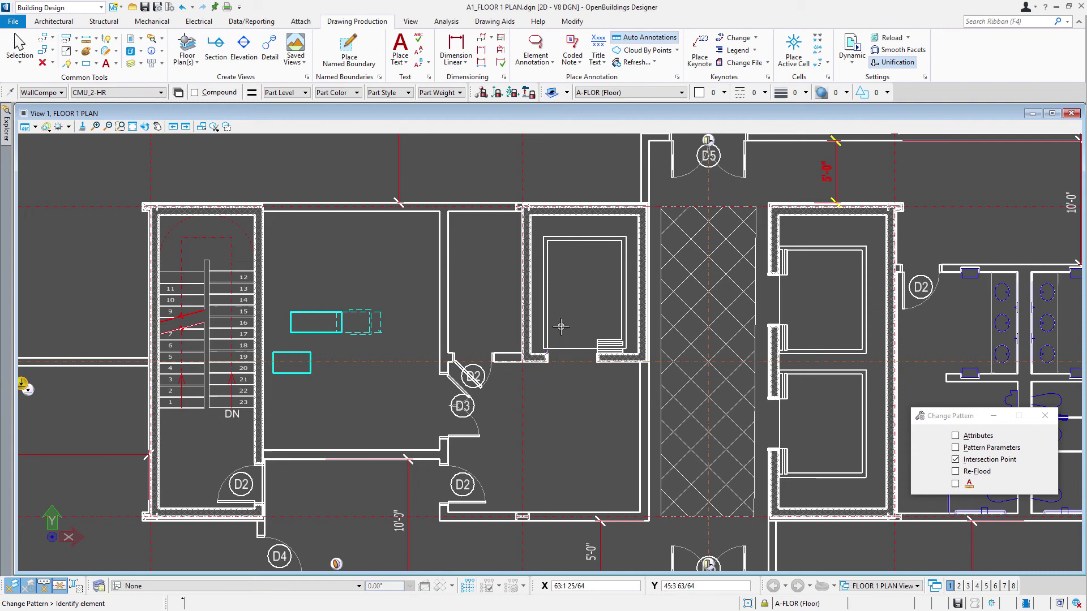
scroll(514, 327, down, 2)
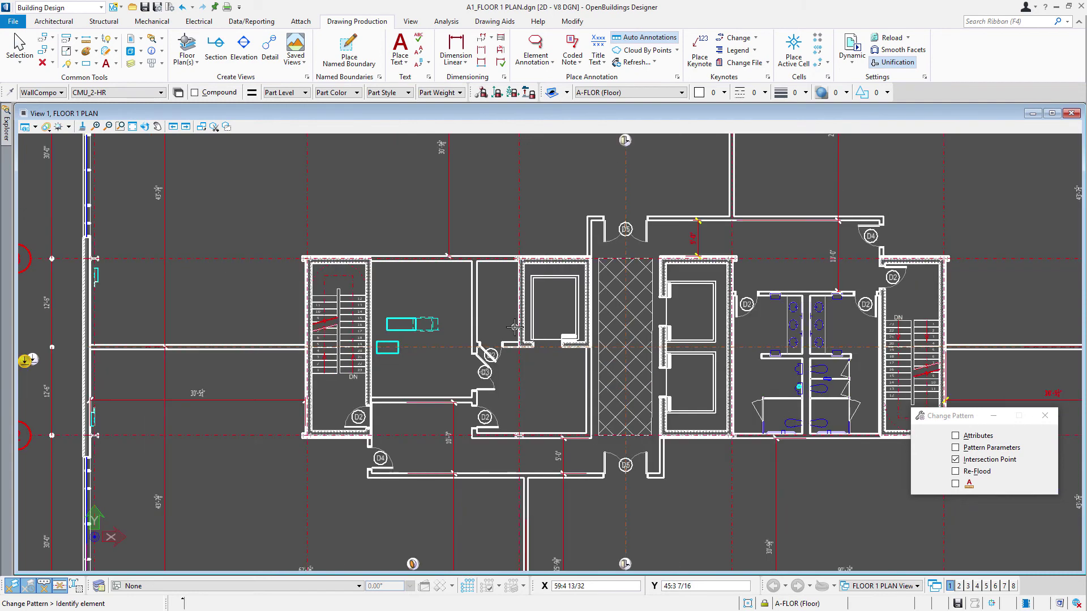